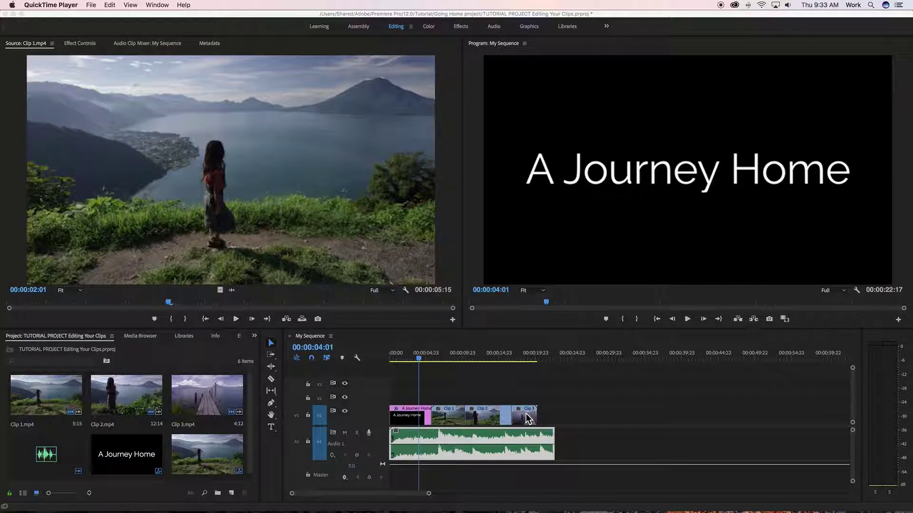
Play the sequence from the title at 00:00:04:01, replaying the cut between Clip 2 and Clip 3
left_click(418, 358)
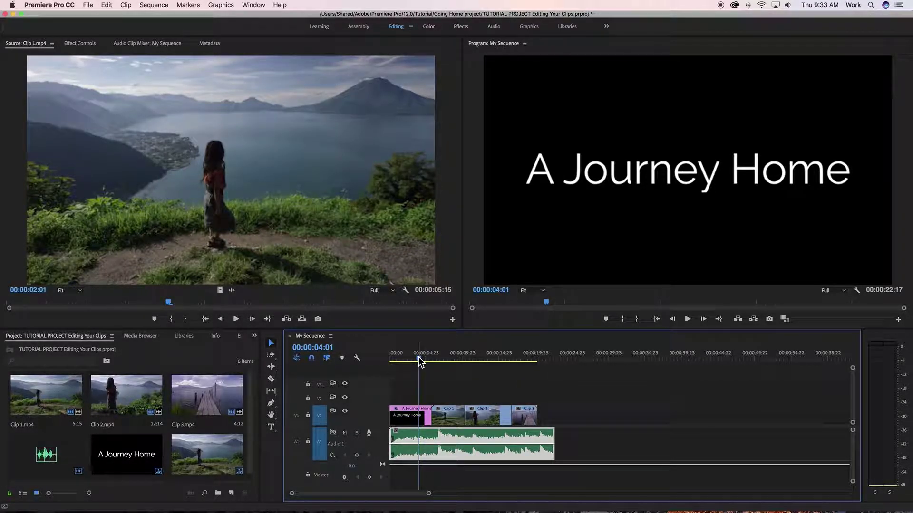
key("space")
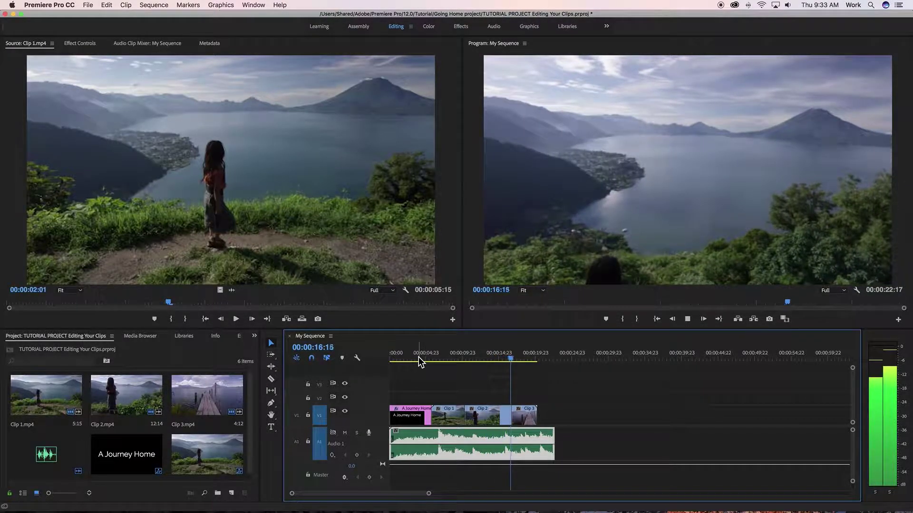
key("space")
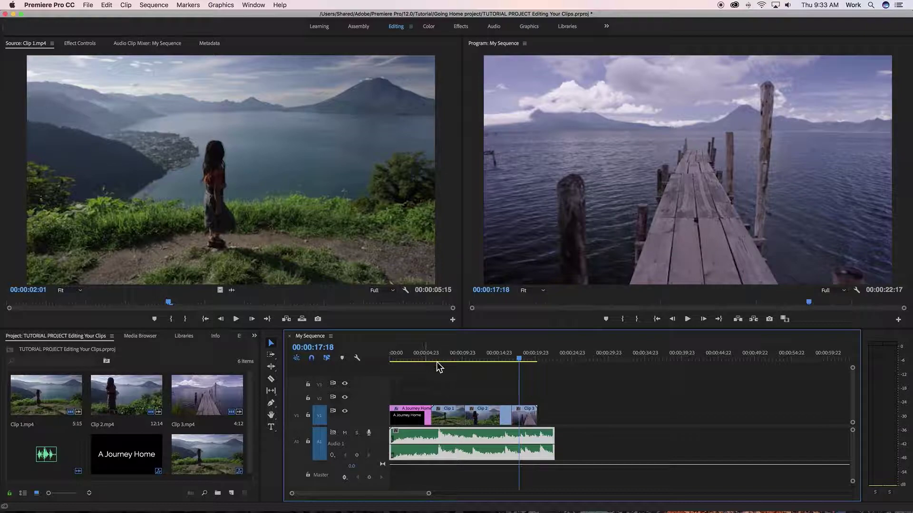
left_click_drag(514, 354, 493, 358)
key("space")
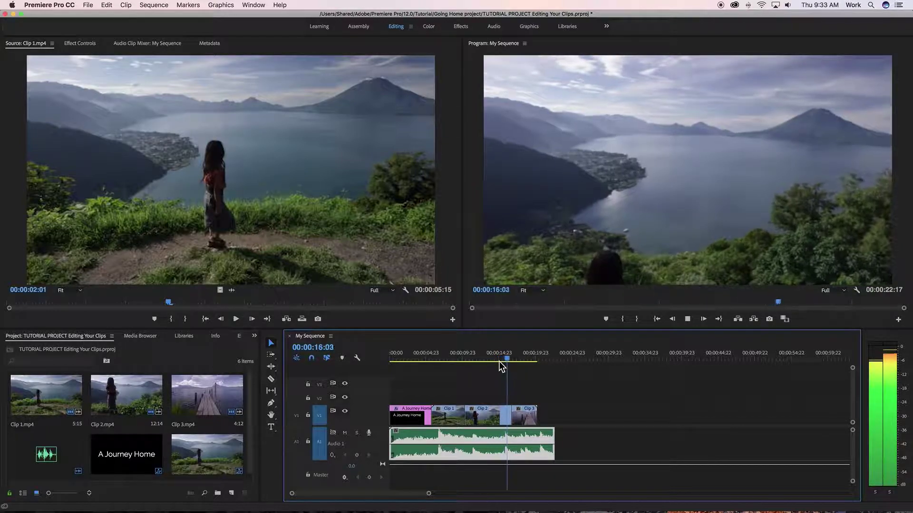
key("space")
mouse_move(518, 357)
left_mouse_down()
mouse_move(496, 357)
mouse_move(517, 358)
mouse_move(508, 357)
left_mouse_up()
key("space")
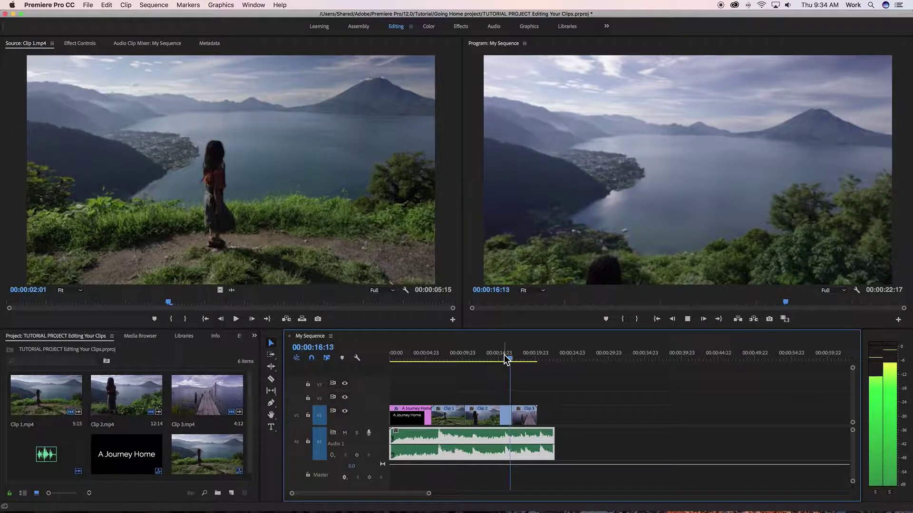
left_click(505, 356)
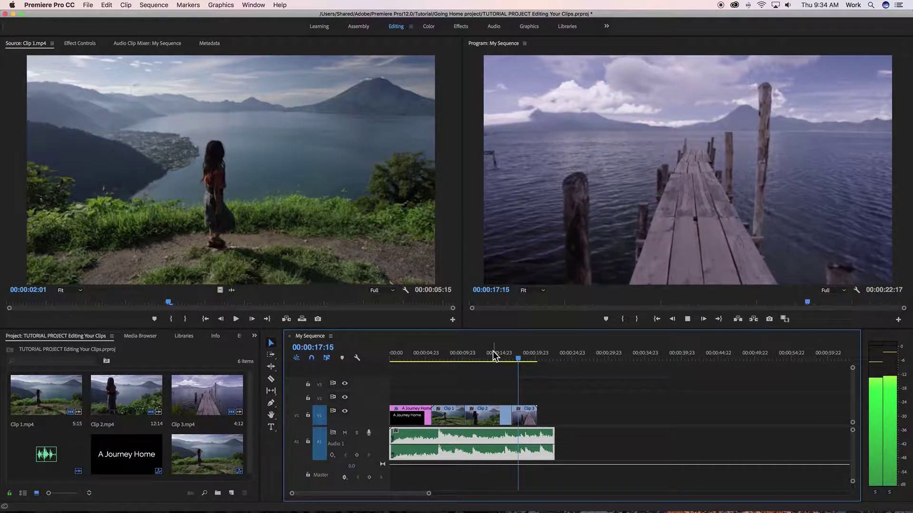
key("space")
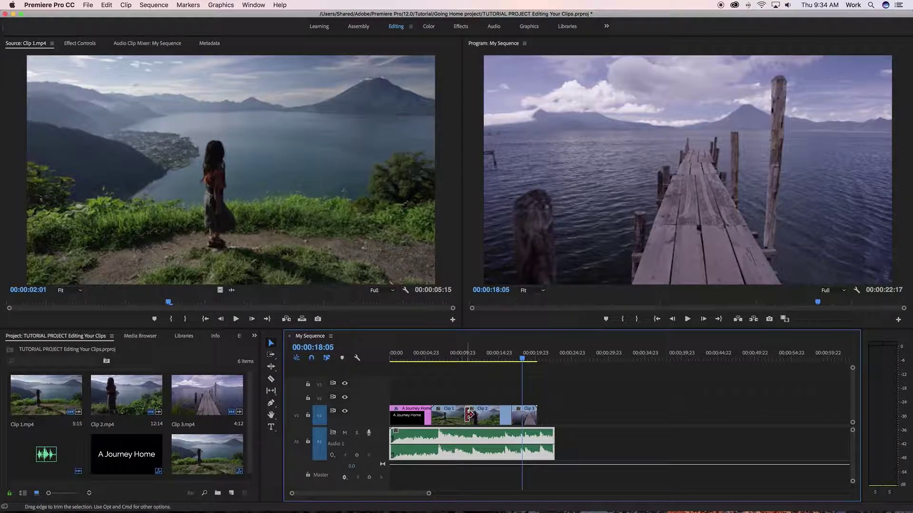
Apply the default transition to the start of the title clip and to the cut between Clip 1 and Clip 2
right_click(394, 412)
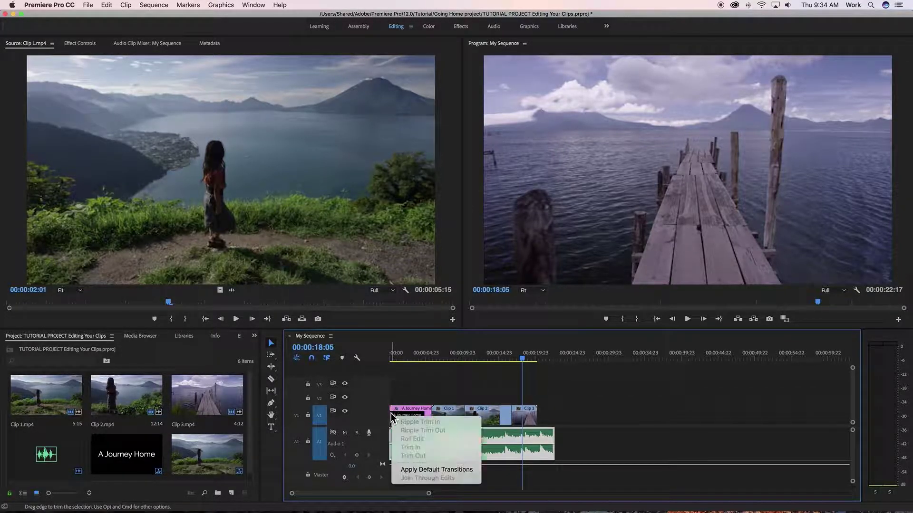
left_click(408, 471)
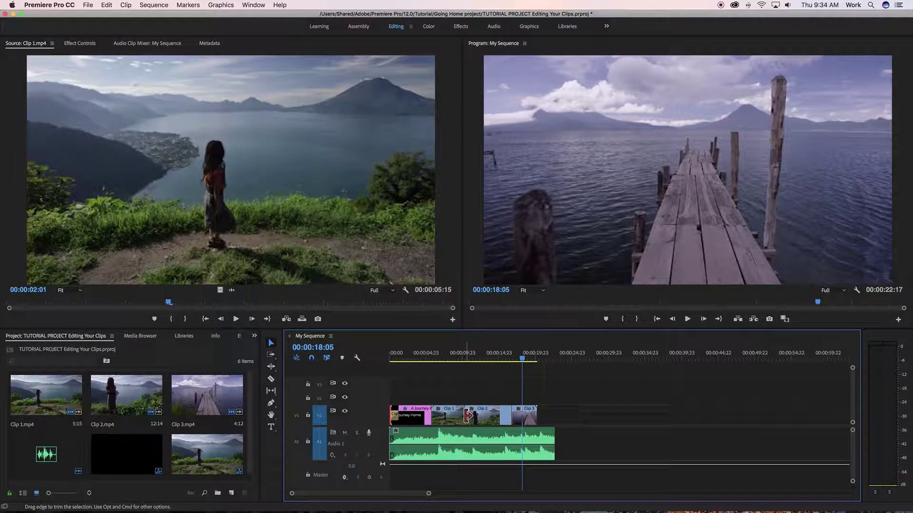
right_click(467, 416)
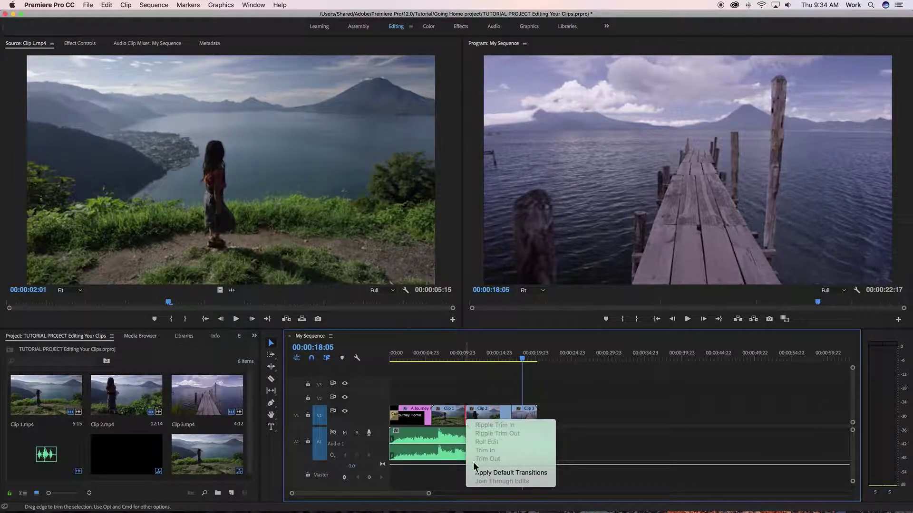
left_click(477, 472)
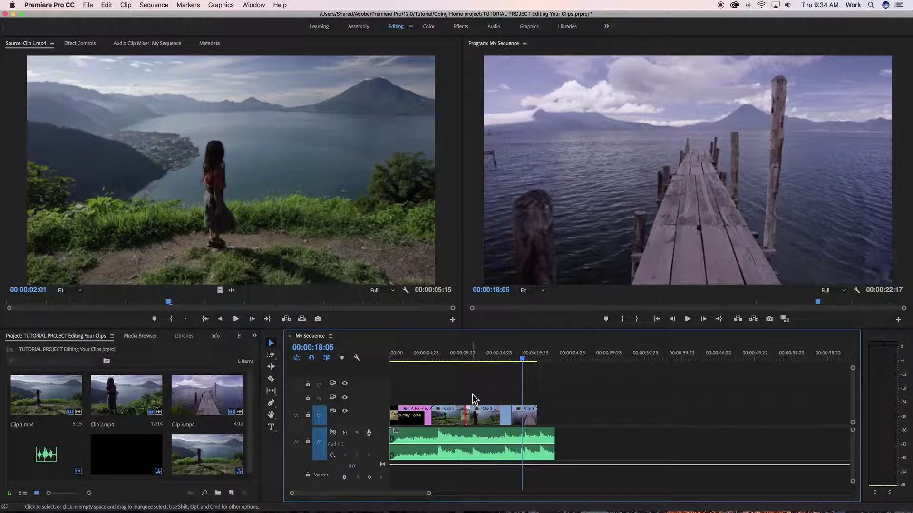
Play back the transition between Clip 1 and Clip 2 several times to examine how the shots blend
left_click_drag(522, 351, 468, 357)
key("space")
key("space")
key("space")
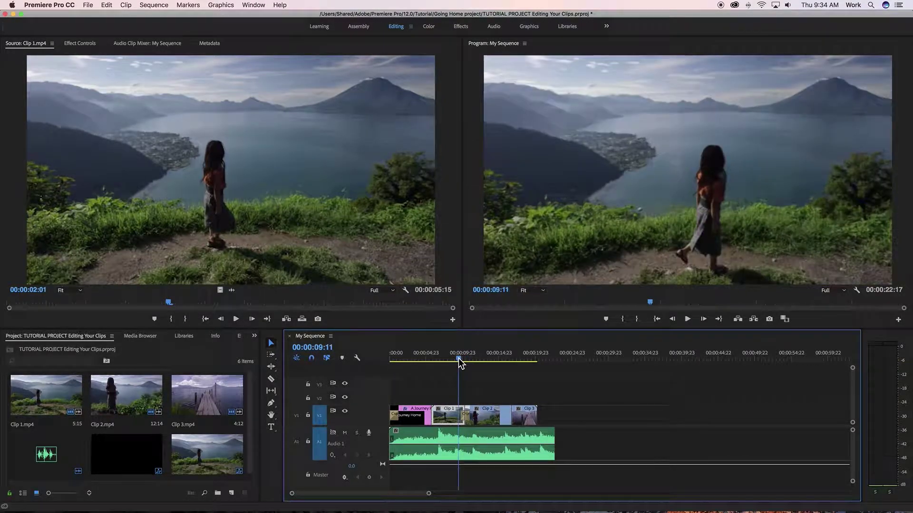
left_click(460, 361)
left_click_drag(464, 356, 454, 358)
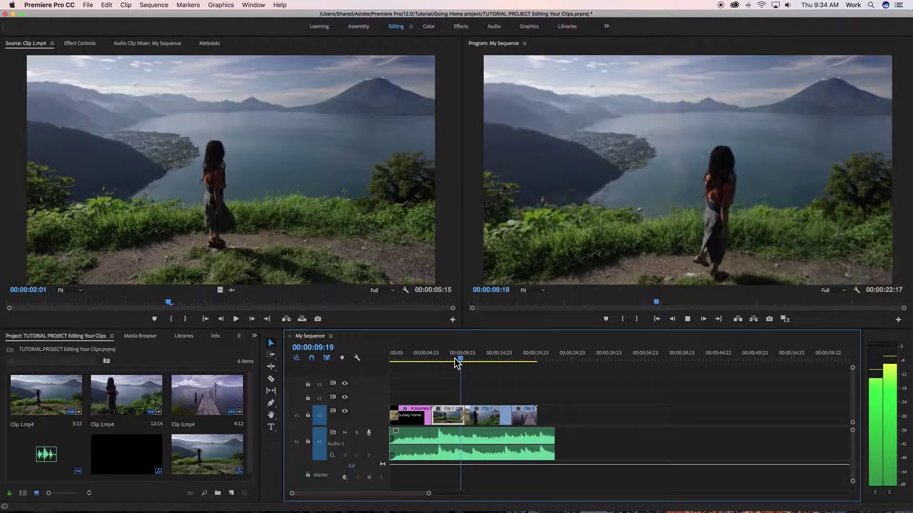
key("space")
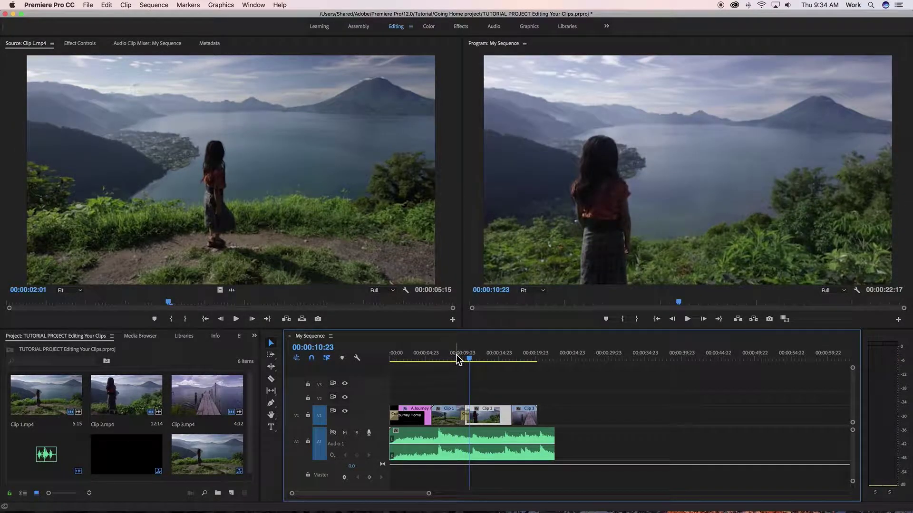
mouse_move(456, 354)
left_mouse_down()
mouse_move(372, 373)
mouse_move(378, 358)
mouse_move(464, 357)
mouse_move(450, 359)
left_mouse_up()
key("space")
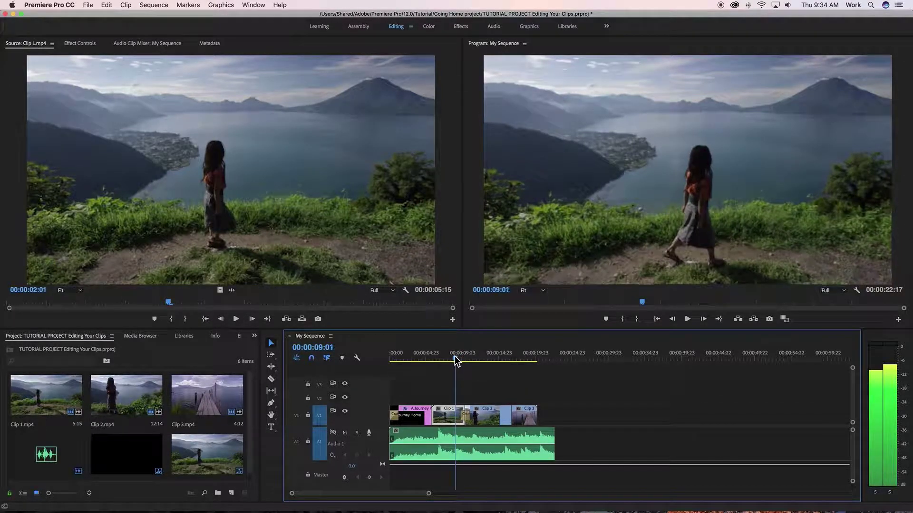
key("space")
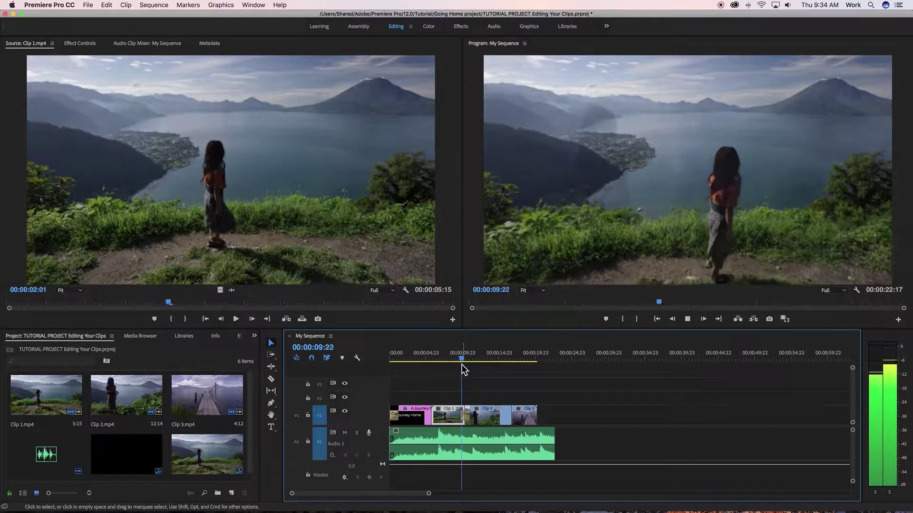
key("space")
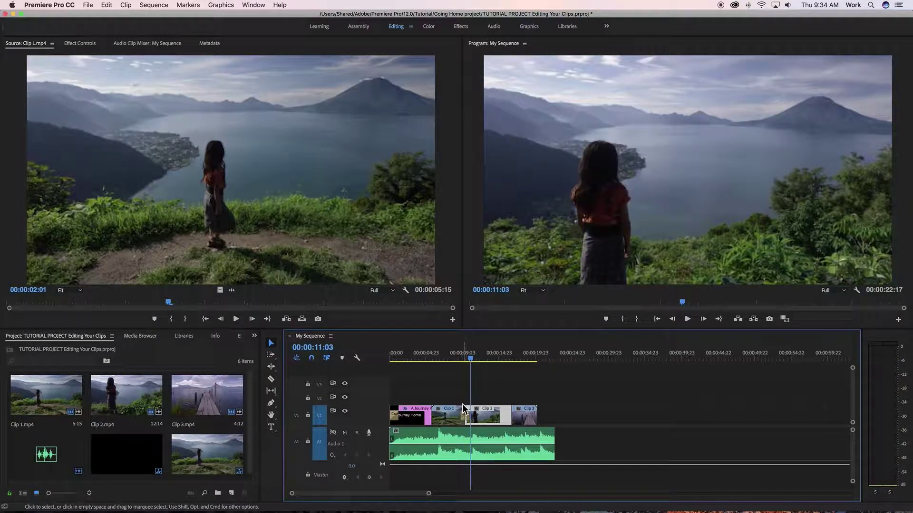
Undo the transition between Clip 1 and Clip 2 and play the plain cut for comparison
left_click_drag(470, 359, 458, 360)
key("space")
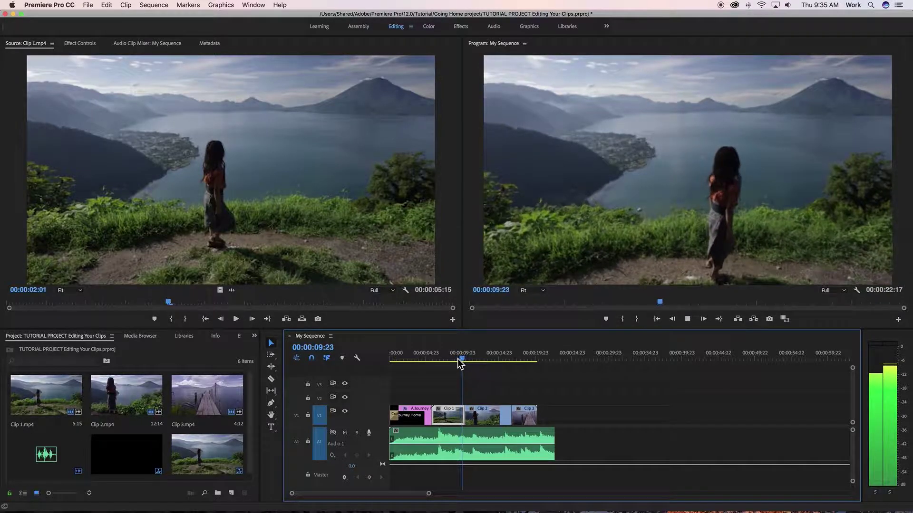
left_click(446, 359)
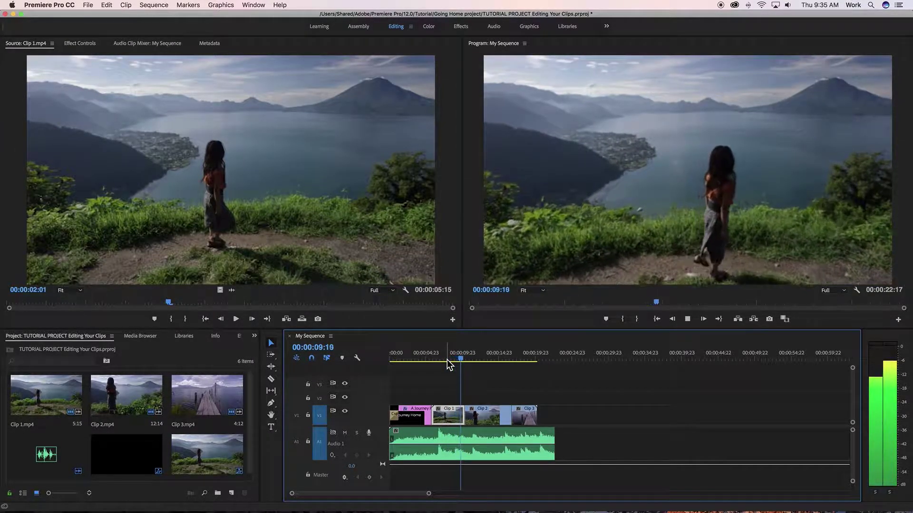
key("space")
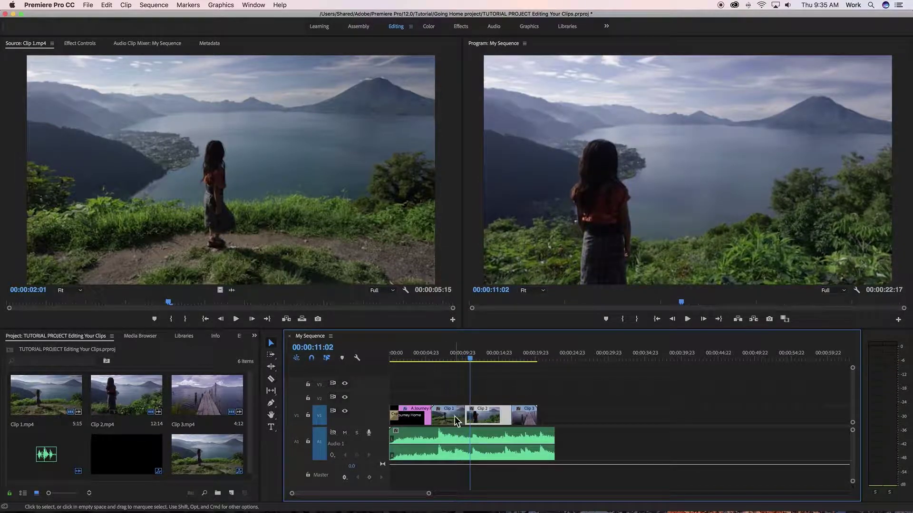
key("space")
left_click(461, 359)
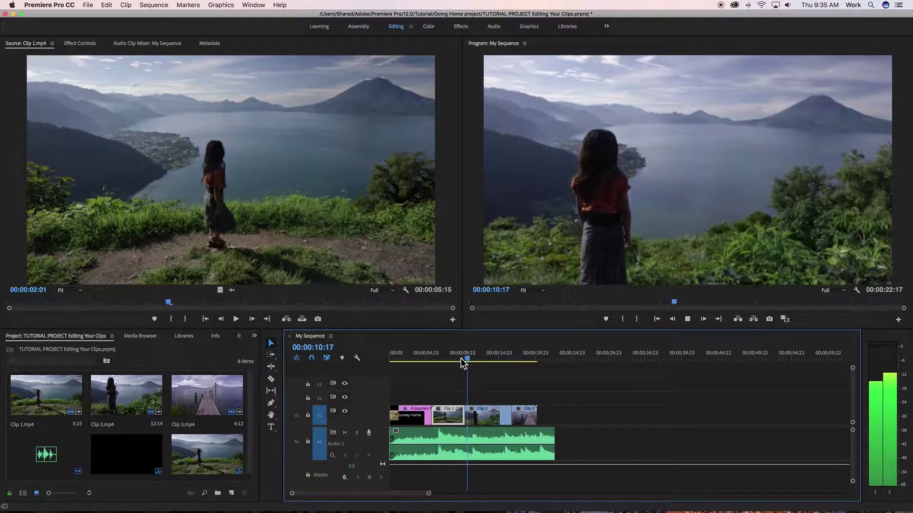
key("space")
Reapply the default transition to the cut between Clip 1 and Clip 2
left_click(470, 412)
right_click(463, 413)
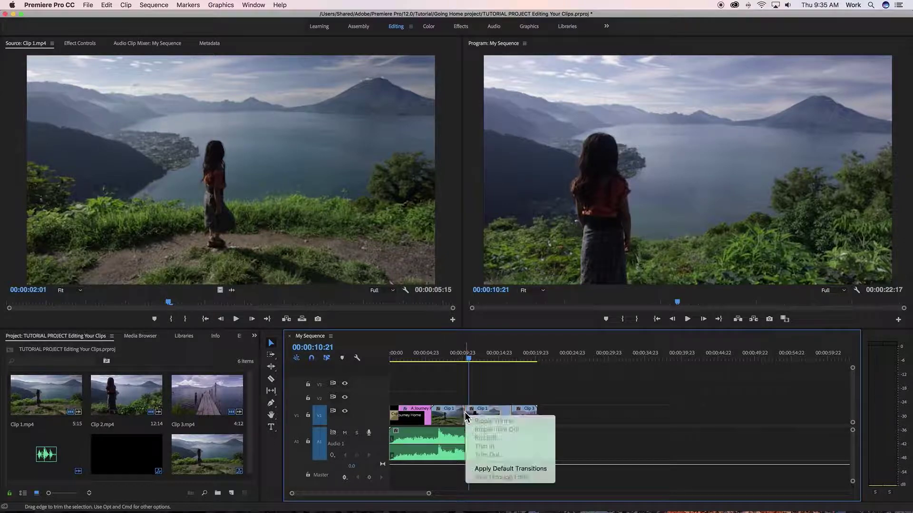
left_click(490, 470)
Play across the reapplied transition from the end of Clip 1 into Clip 2
left_click(454, 359)
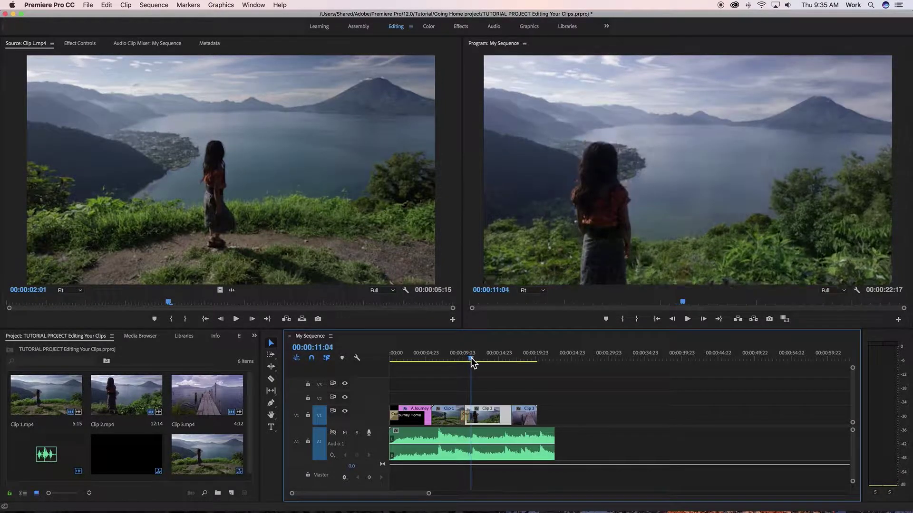
key("space")
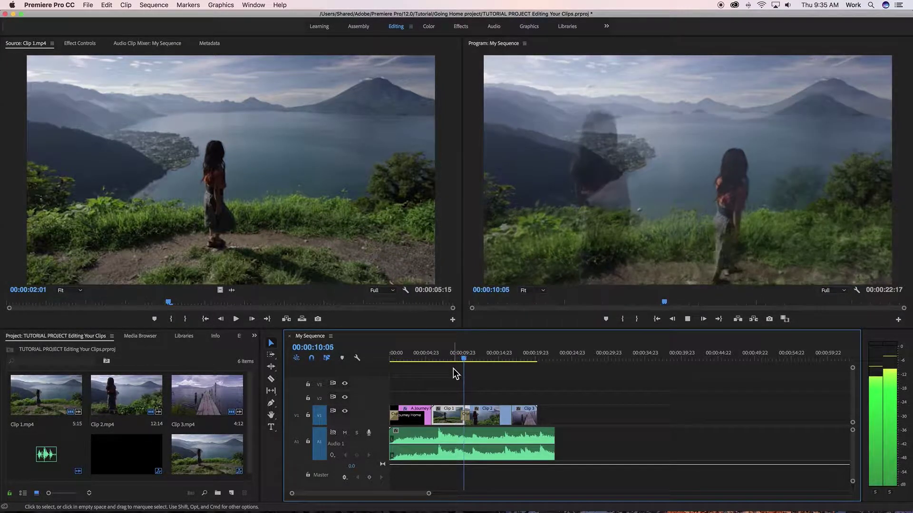
key("space")
left_click(461, 366)
key("space")
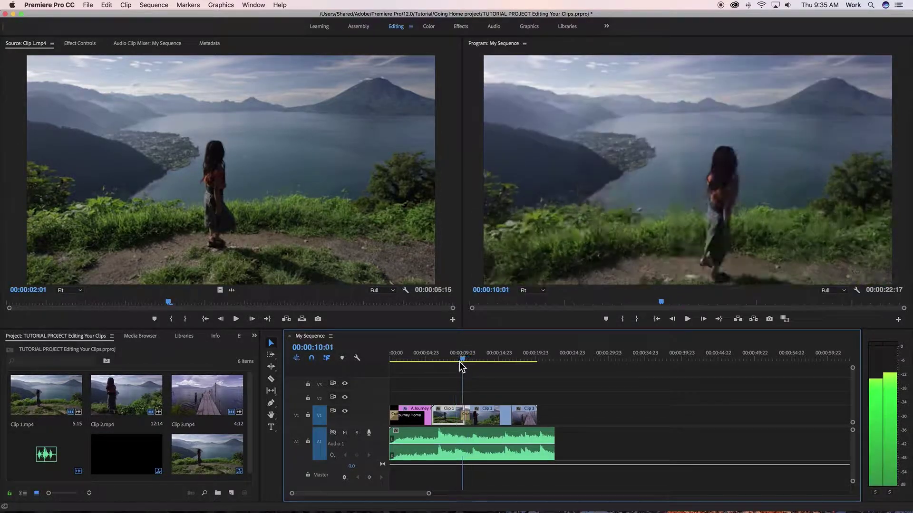
key("space")
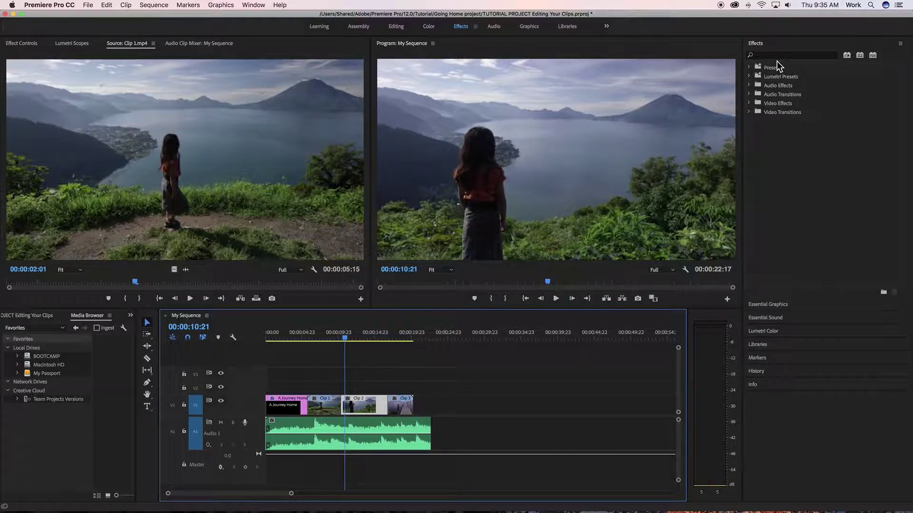
Expand the Video Transitions effects and their Dissolve group
left_click(755, 112)
left_click(748, 112)
left_click(748, 112)
left_click(749, 112)
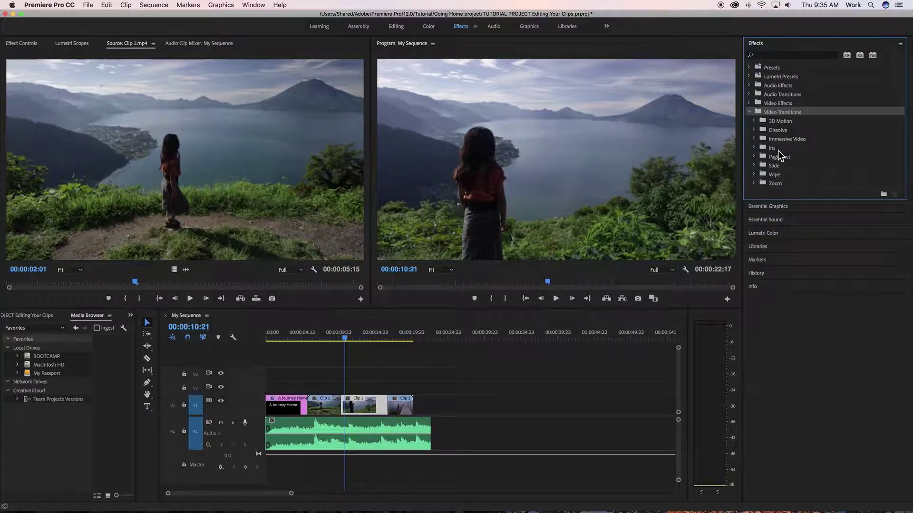
left_click(754, 130)
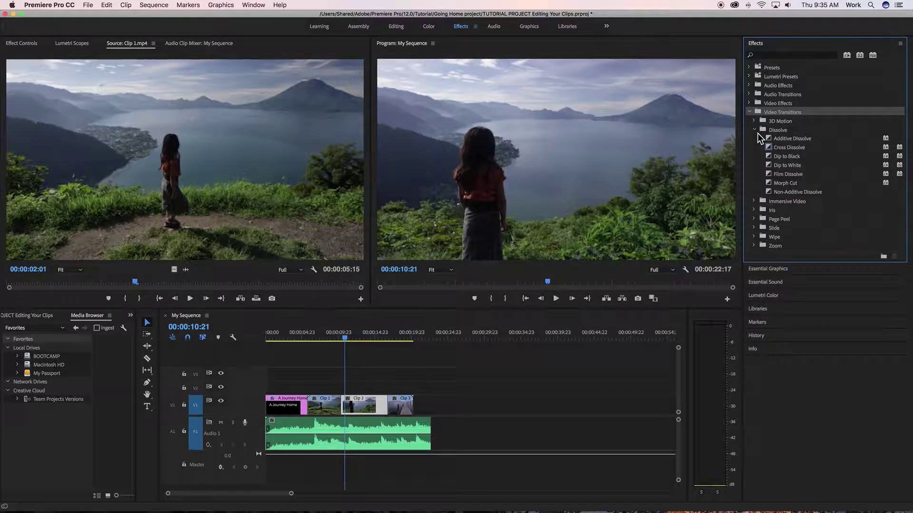
Add the Dip to Black dissolve to the cut between Clip 2 and Clip 3
left_click(780, 157)
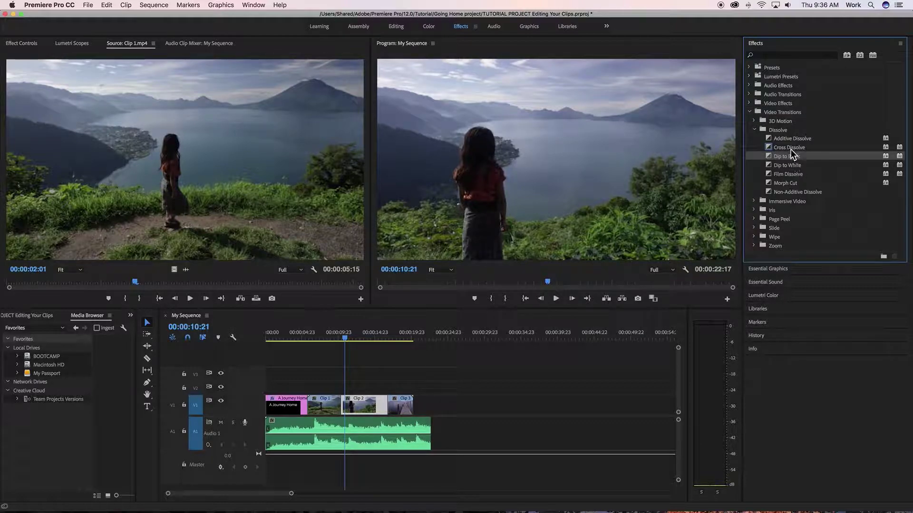
left_click(791, 145)
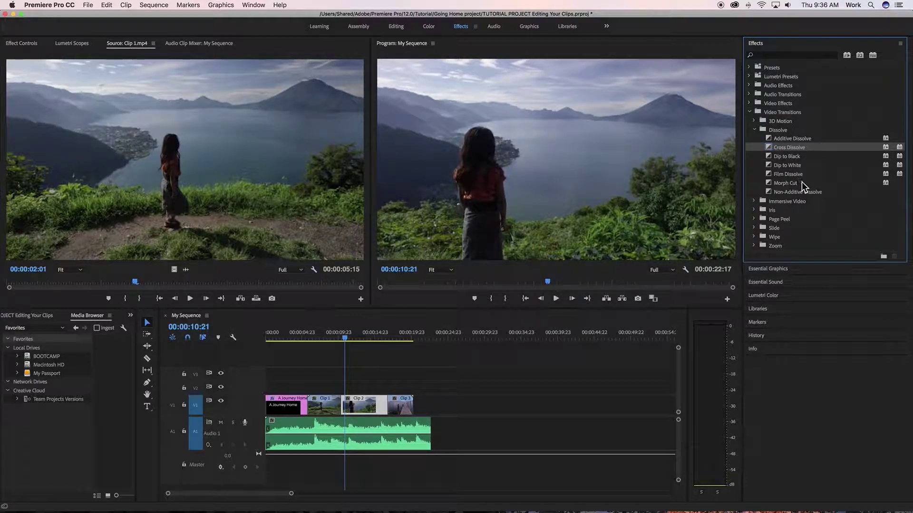
left_click(794, 165)
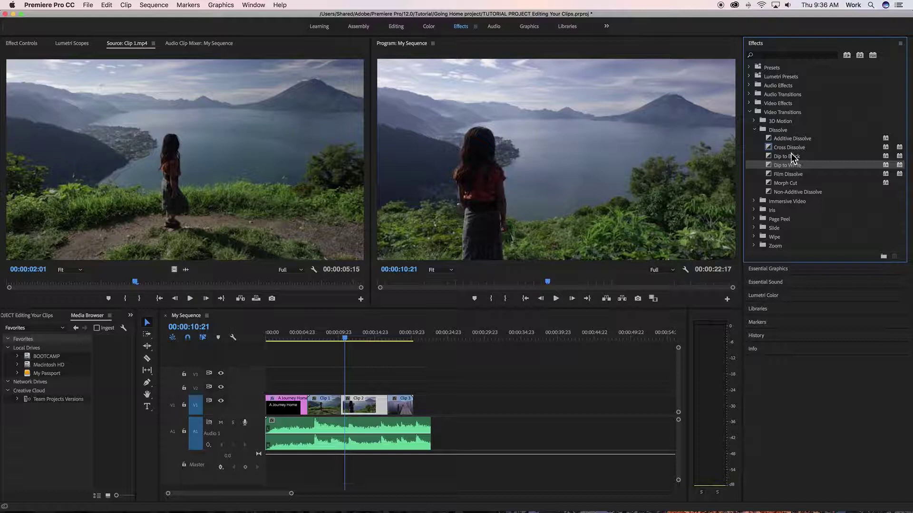
left_click(792, 158)
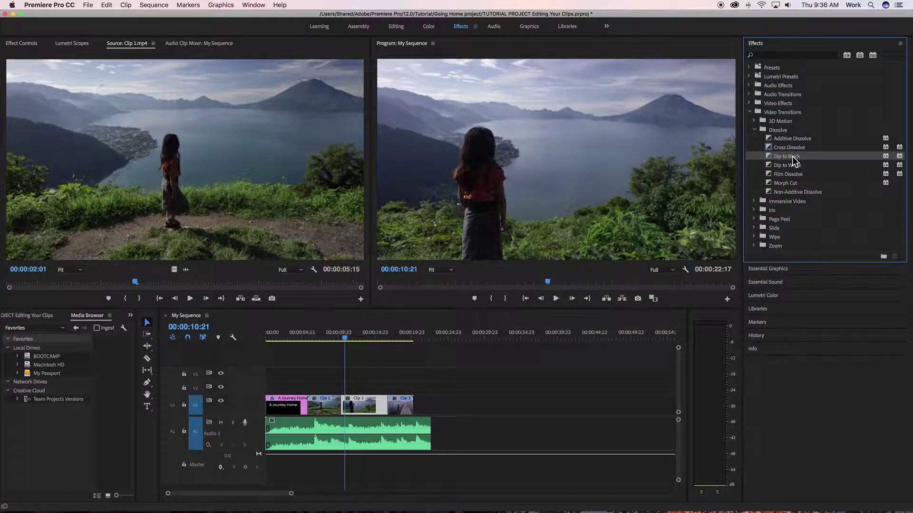
left_click_drag(567, 317, 427, 362)
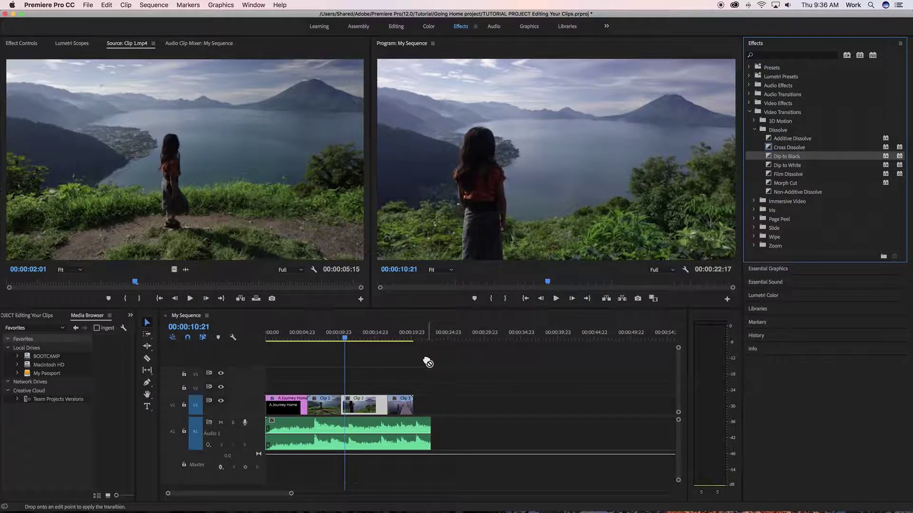
left_click_drag(384, 389, 387, 404)
Play back the Dip to Black transition between Clip 2 and Clip 3
left_click(383, 338)
key("space")
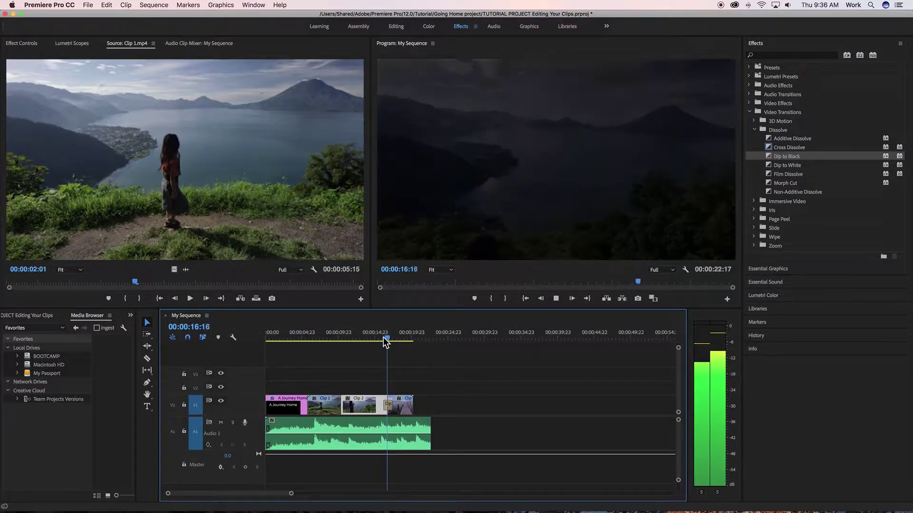
left_click(377, 338)
key("space")
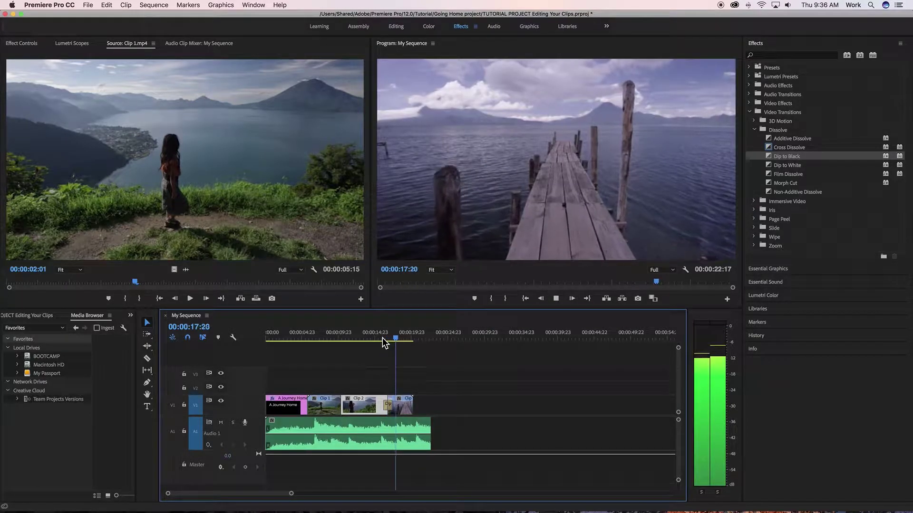
Stop playback and replace the Dip to Black transition between Clip 2 and Clip 3 with a Cross Dissolve
key("space")
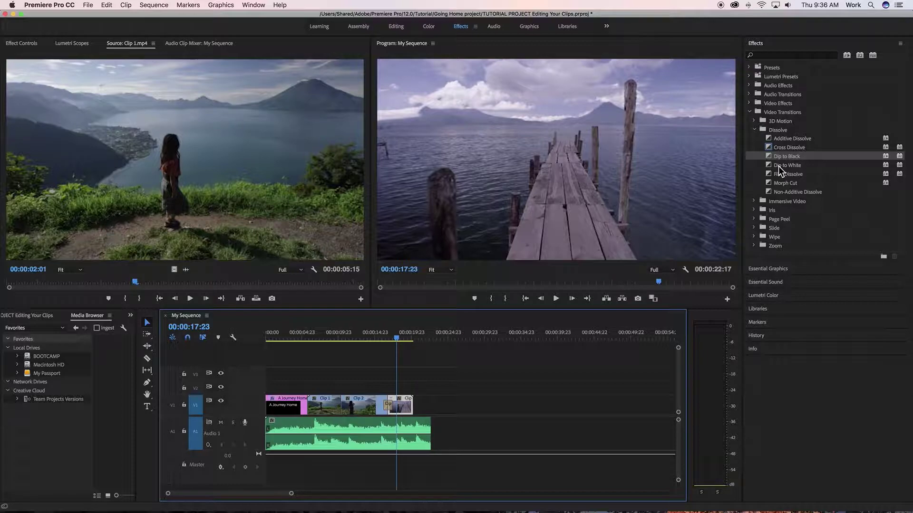
left_click(789, 148)
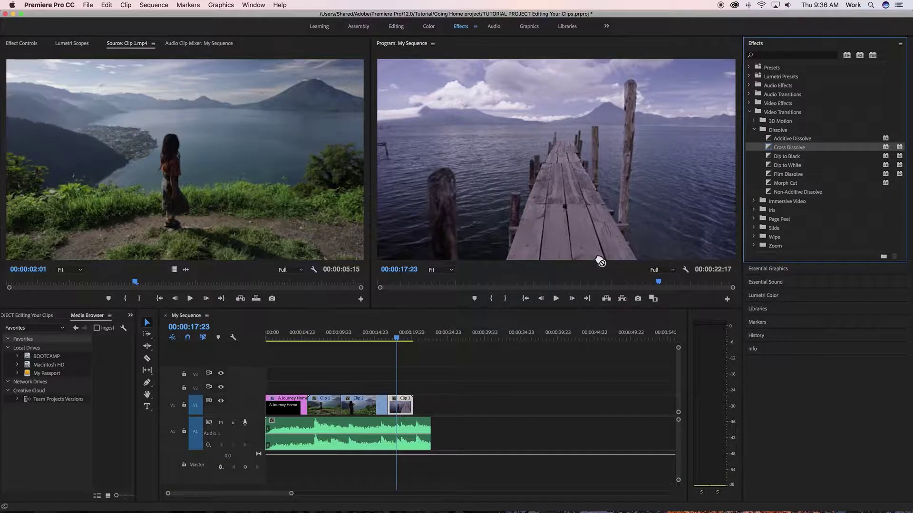
left_click_drag(599, 262, 388, 404)
Play back the Cross Dissolve from the end of Clip 2 into Clip 3
left_click(384, 338)
key("space")
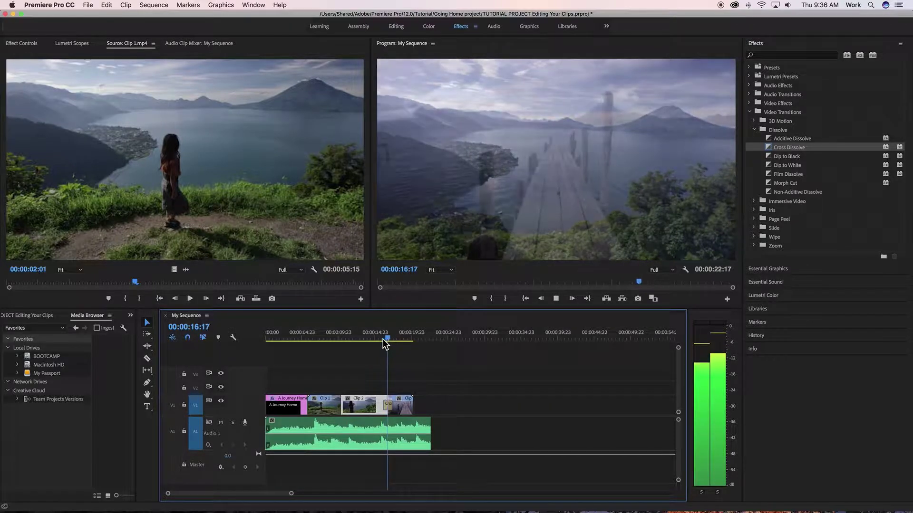
left_click(384, 339)
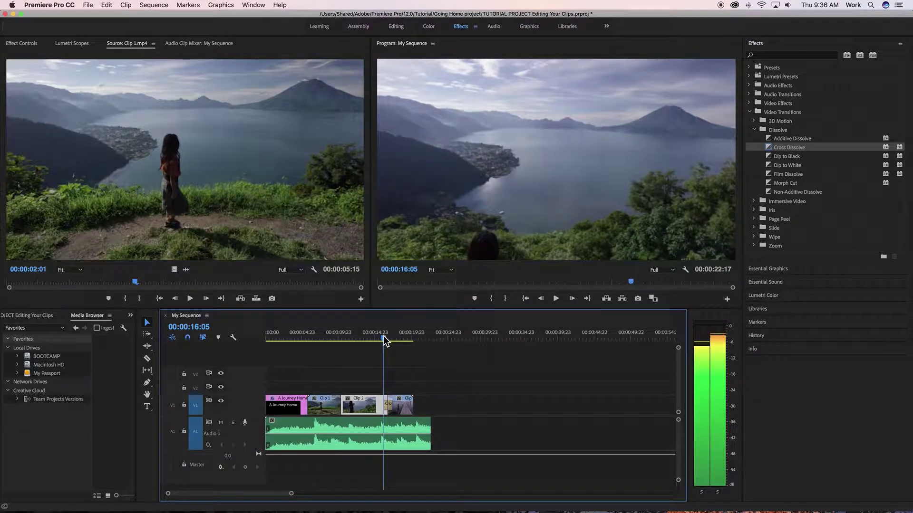
left_click_drag(385, 336, 384, 338)
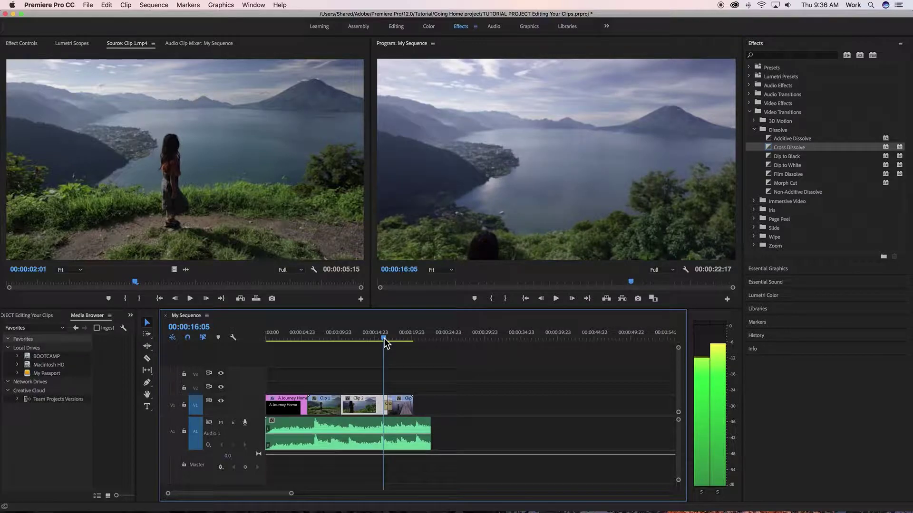
key("space")
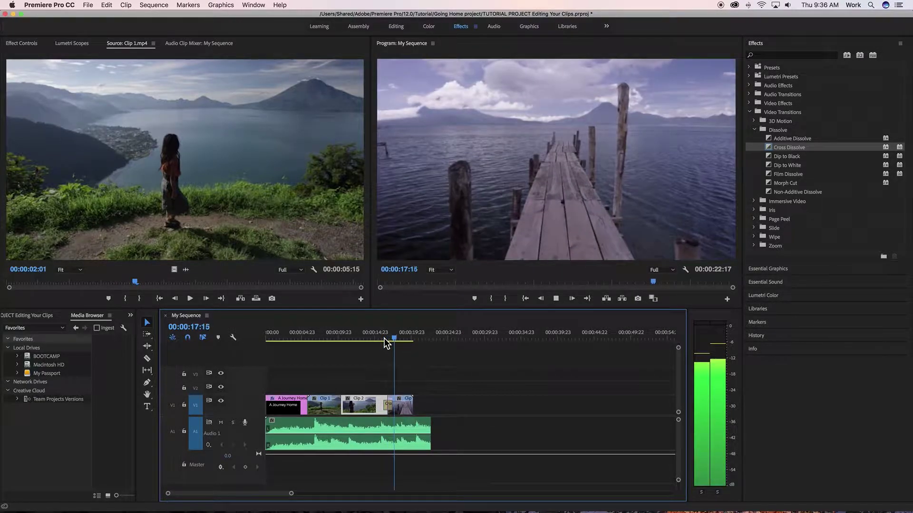
Play across the cut between Clip 2 and Clip 3 without the Cross Dissolve
mouse_move(384, 338)
left_mouse_down()
mouse_move(349, 345)
mouse_move(383, 338)
left_mouse_up()
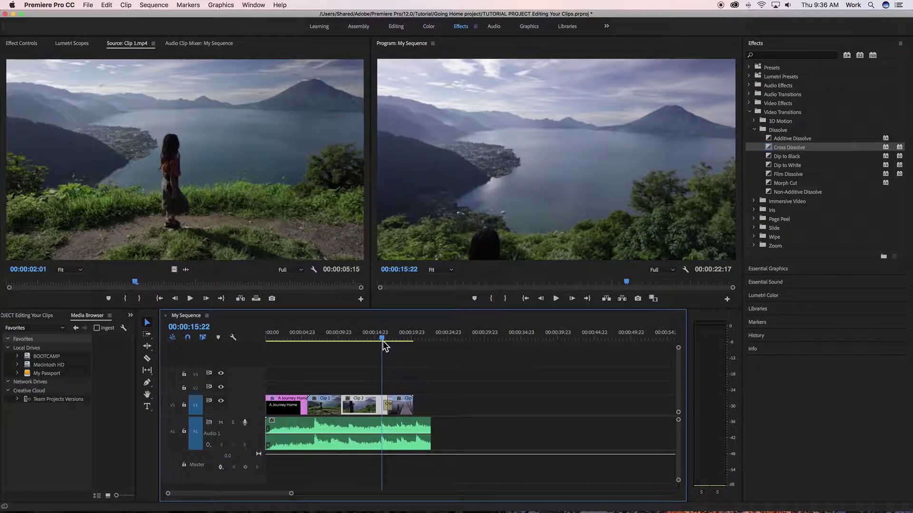
key("space")
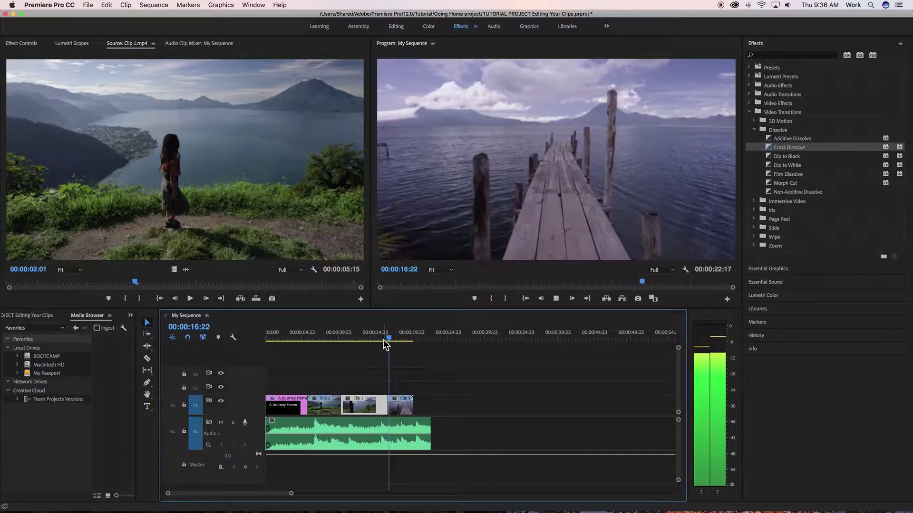
left_click_drag(384, 344, 378, 341)
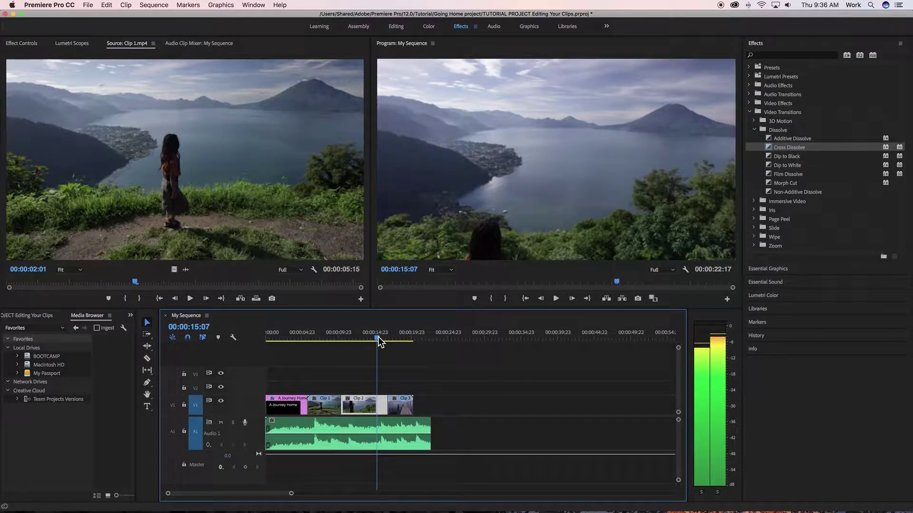
key("space")
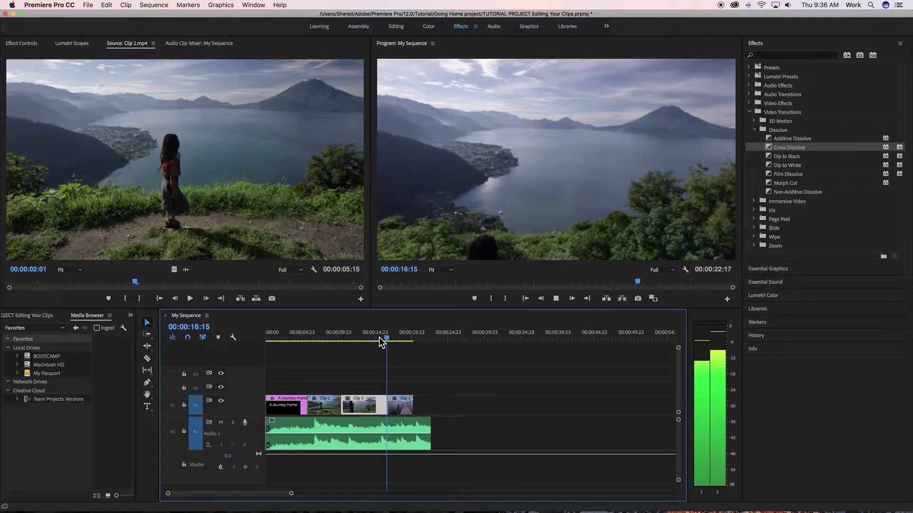
key("space")
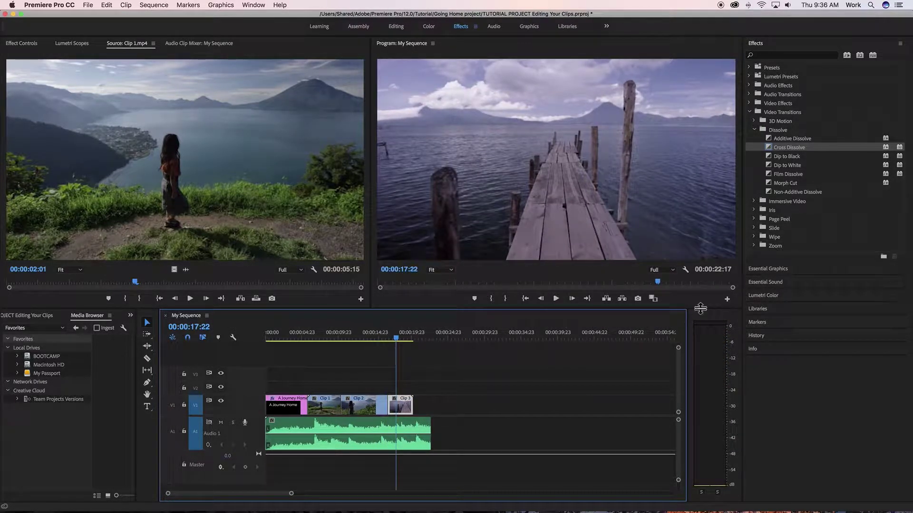
Reapply the Cross Dissolve to the cut between Clip 2 and Clip 3 and play across it
left_click_drag(770, 147, 388, 407)
left_click(386, 339)
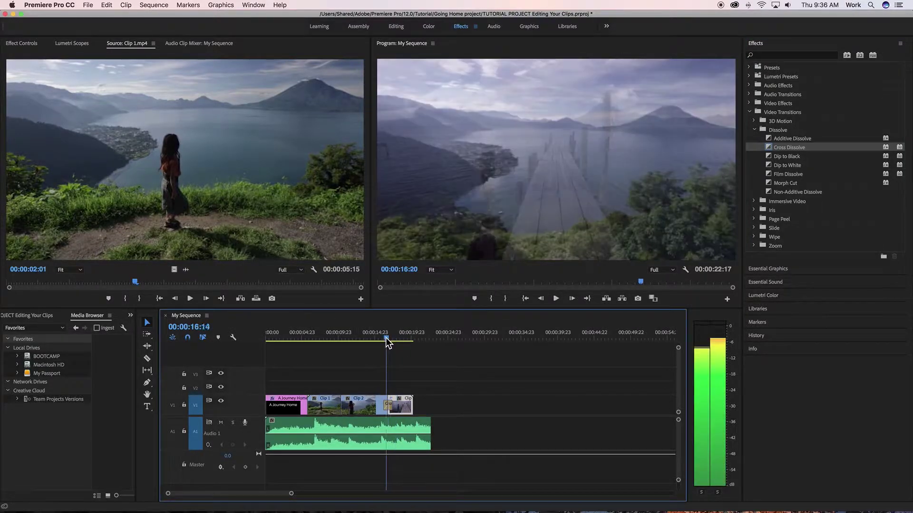
key("space")
key("space")
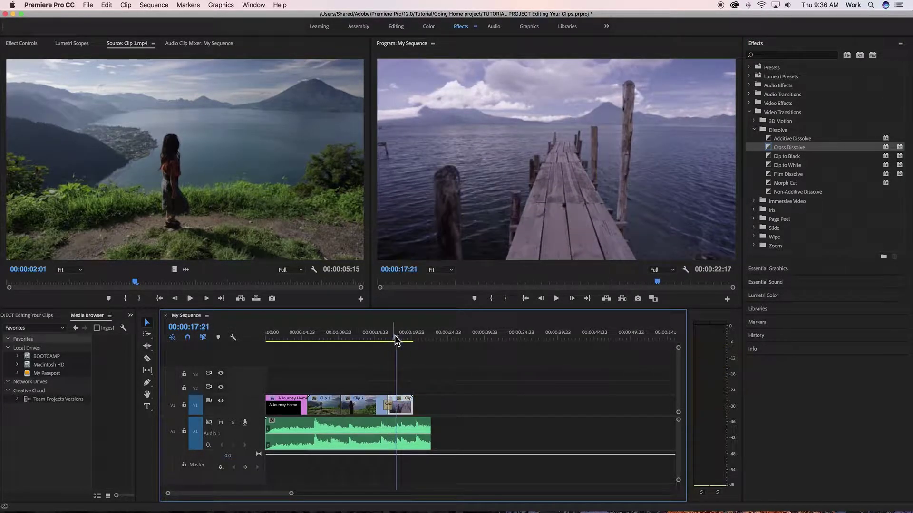